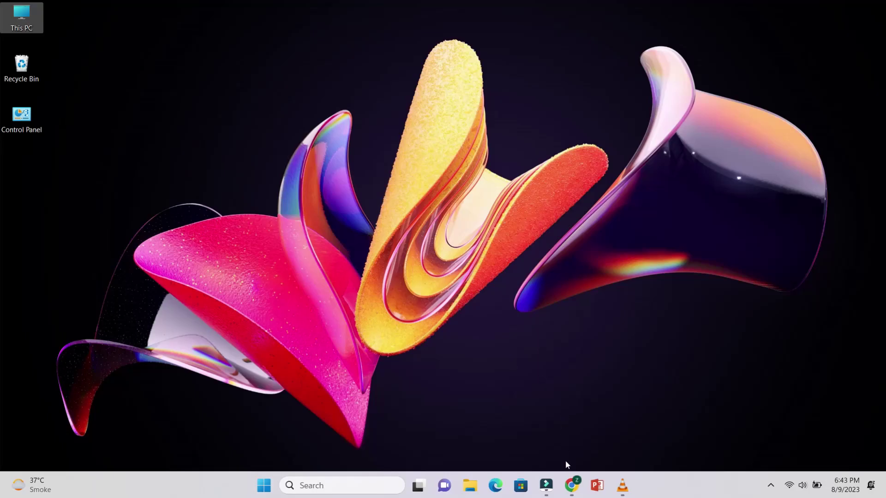
# Step: From the Zoom home page in Chrome, go through Profile to the account Settings page
pyautogui.click(571, 485)
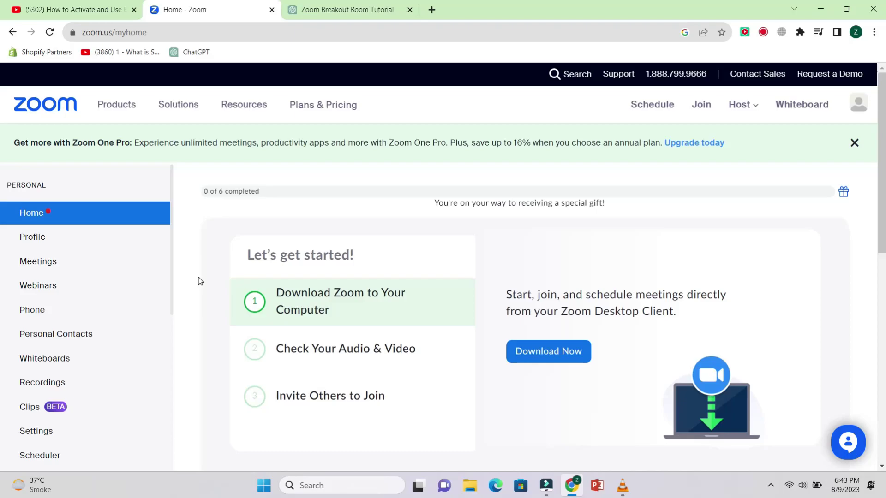
pyautogui.click(75, 241)
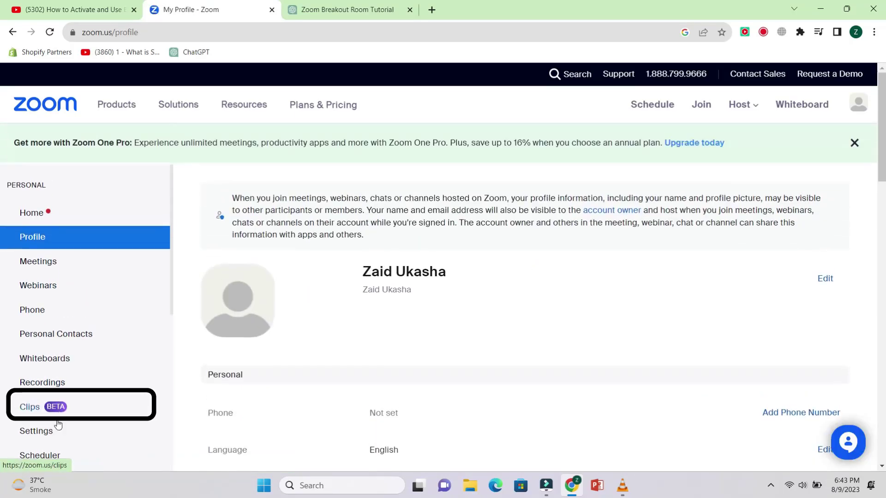
pyautogui.click(37, 431)
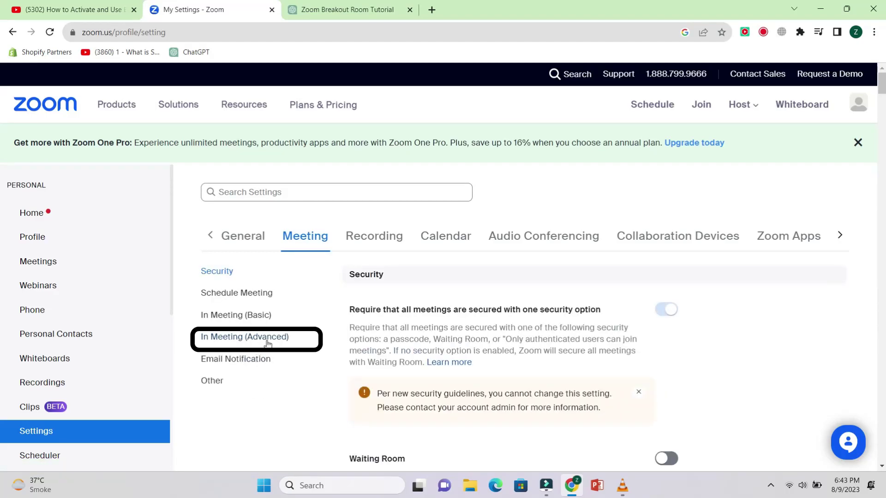
# Step: In the In Meeting (Advanced) settings, switch on Breakout room for meetings
pyautogui.click(266, 339)
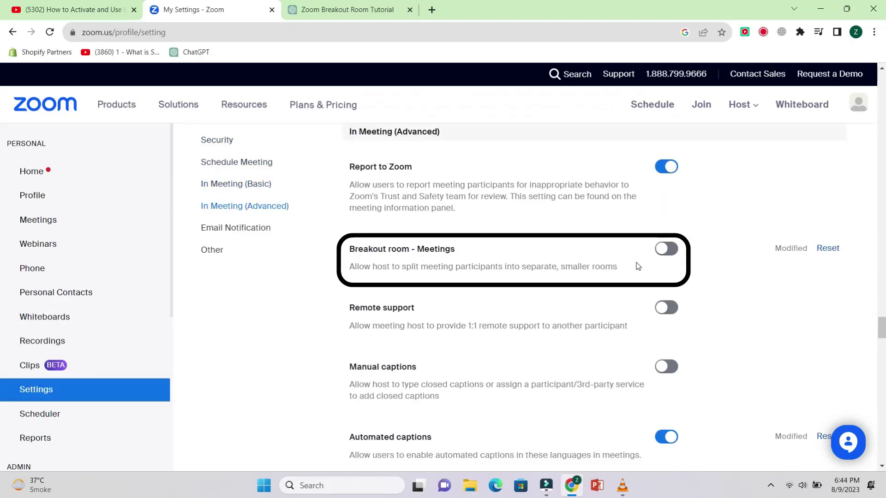
pyautogui.click(667, 249)
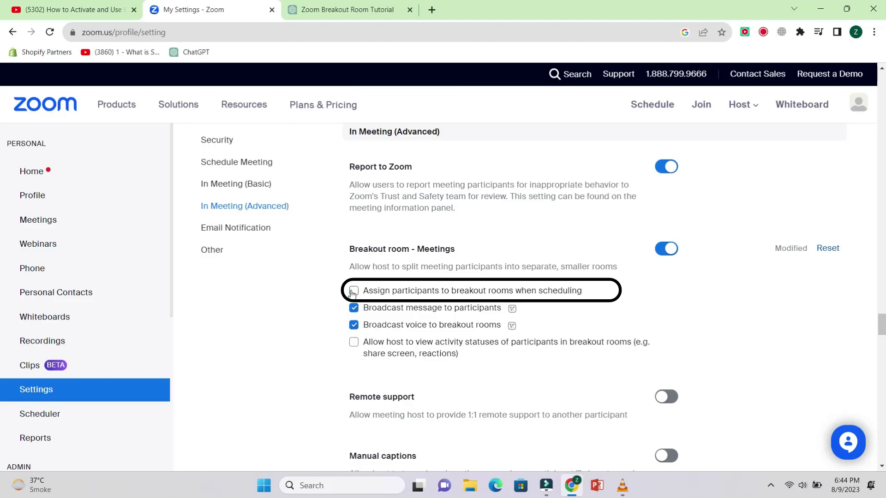
# Step: Check 'Assign participants to breakout rooms when scheduling' and save the change
pyautogui.click(354, 291)
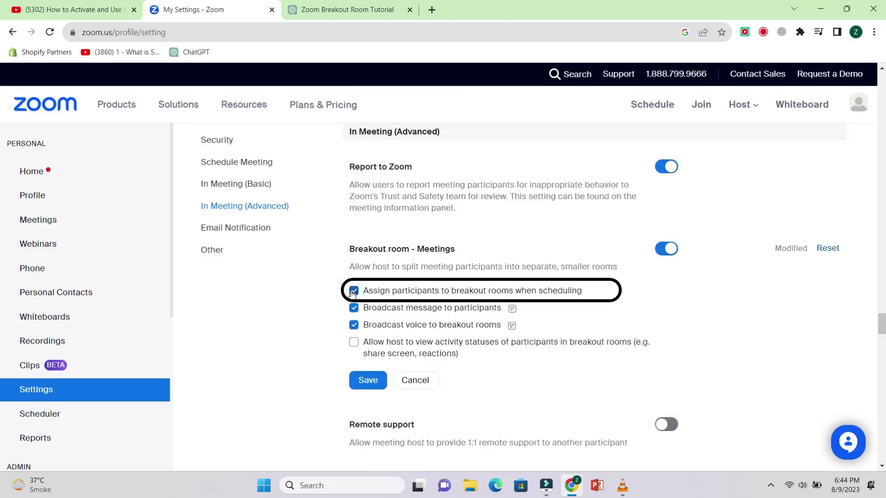
pyautogui.click(367, 380)
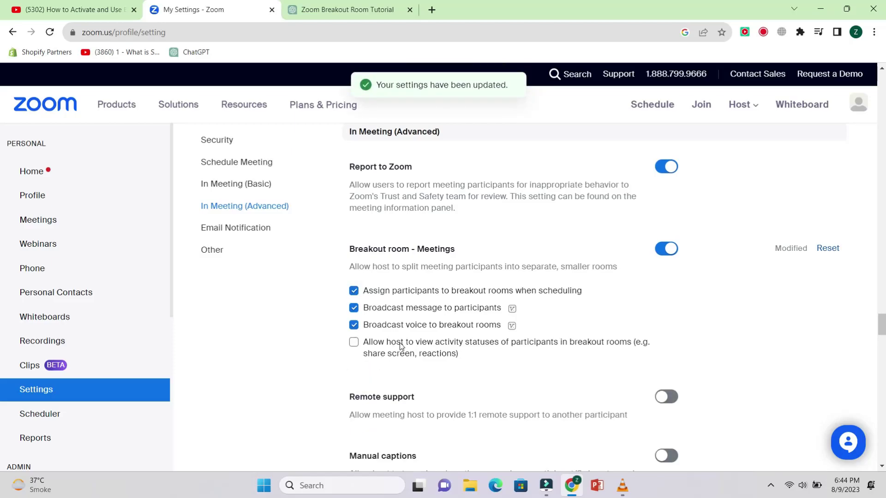
# Step: Minimize everything with Win+D to reveal the Windows desktop
pyautogui.press('super+d')
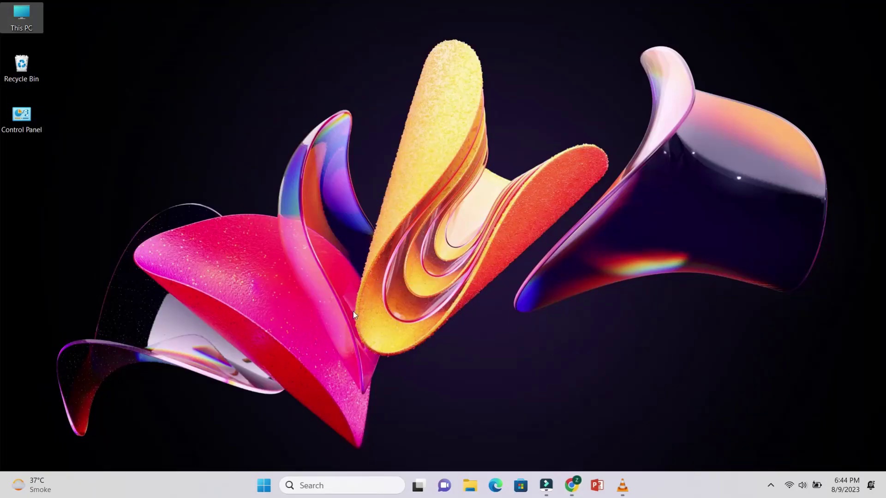